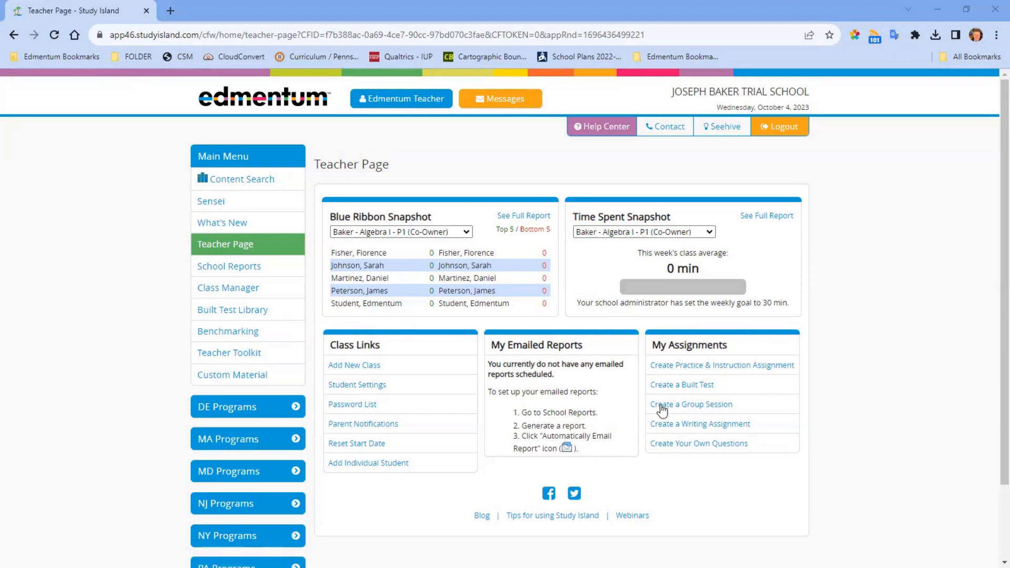
Step: Start a built test titled "2023-24 [teacher's surname] Math Comparing Fractions", leave the additional information blank, and proceed to question selection
{"action": "left_click", "coordinate": [690, 387]}
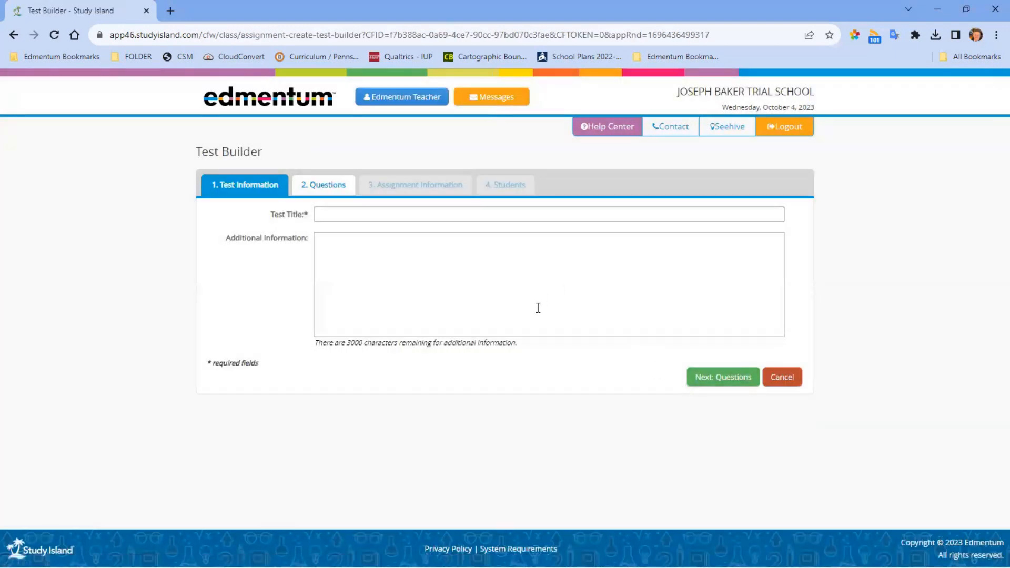
{"action": "left_click", "coordinate": [369, 217]}
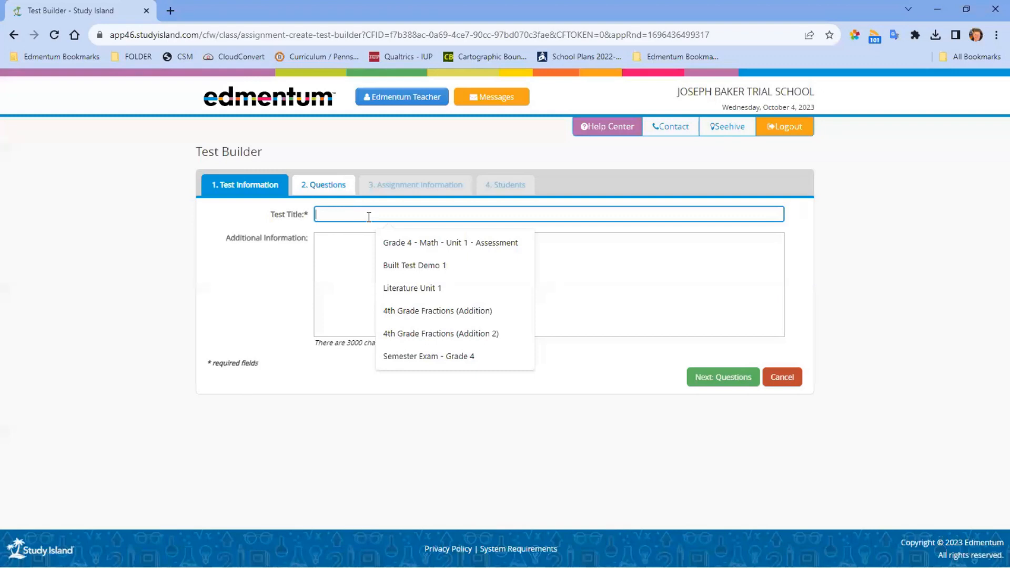
{"action": "type", "text": "2023-24 "}
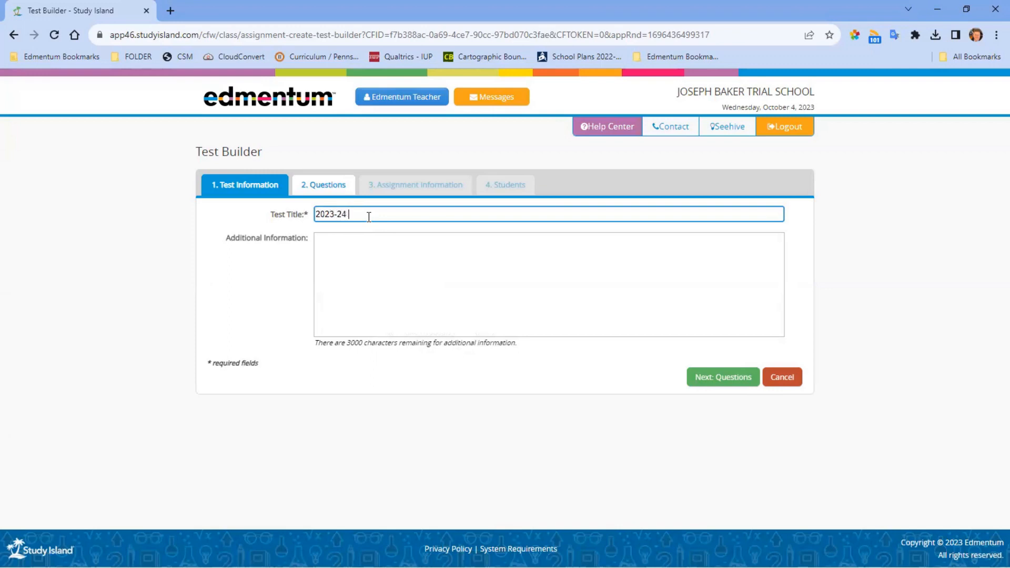
{"action": "type", "text": "Baker"}
{"action": "type", "text": "Math"}
{"action": "type", "text": " Fractions"}
{"action": "key", "text": "BackSpace"}
{"action": "key", "text": "BackSpace"}
{"action": "key", "text": "BackSpace"}
{"action": "key", "text": "BackSpace"}
{"action": "key", "text": "BackSpace"}
{"action": "key", "text": "BackSpace"}
{"action": "key", "text": "BackSpace"}
{"action": "key", "text": "BackSpace"}
{"action": "key", "text": "BackSpace"}
{"action": "key", "text": "BackSpace"}
{"action": "type", "text": "Comparing Fractions"}
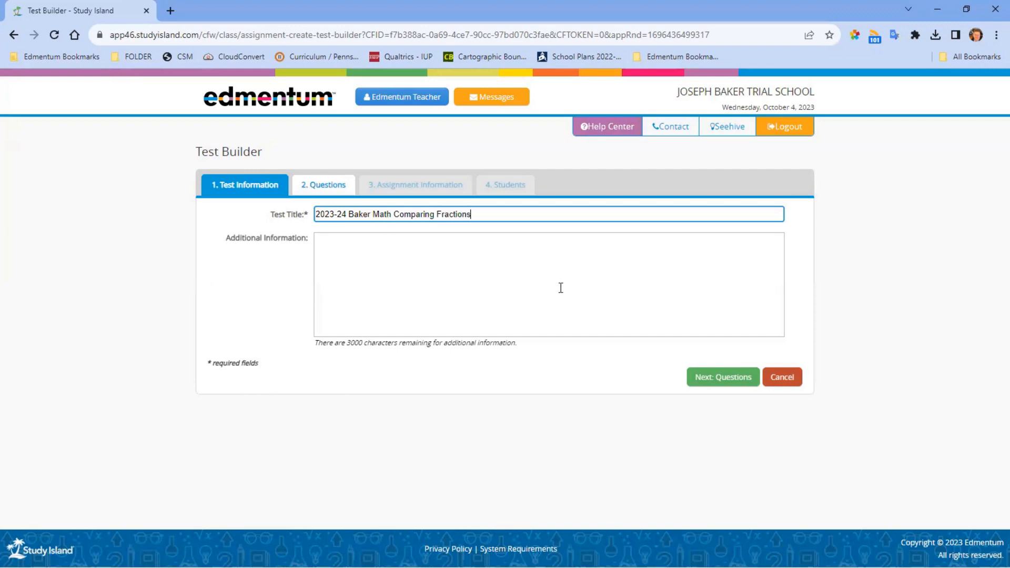
{"action": "left_click", "coordinate": [389, 256]}
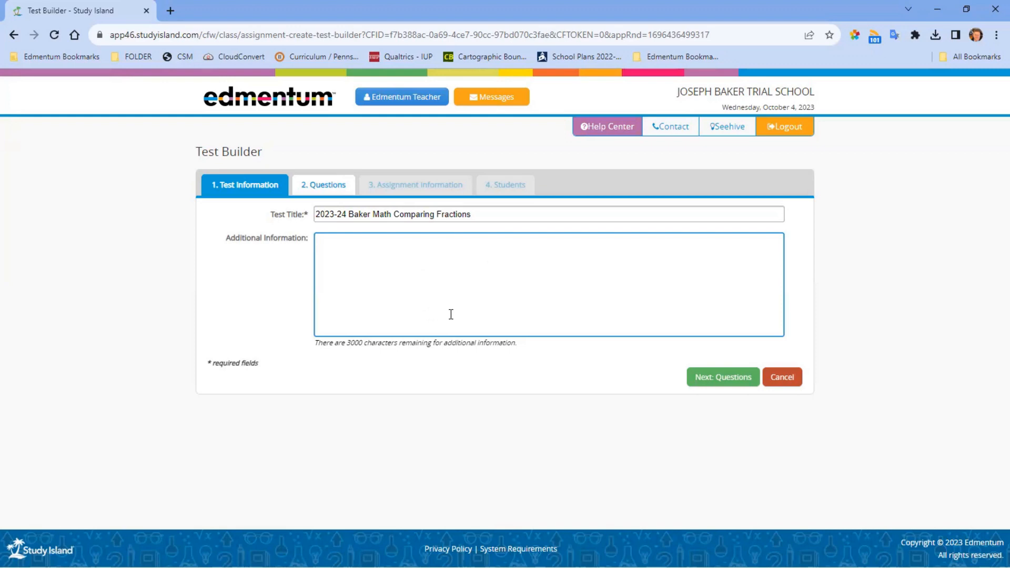
{"action": "left_click", "coordinate": [716, 383]}
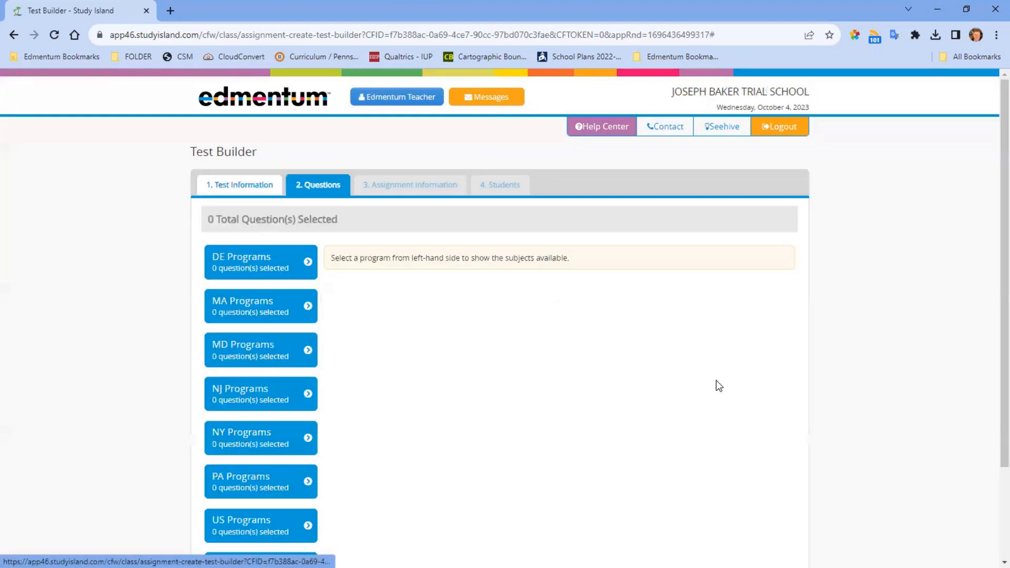
Step: Open the Math (PA Core) - Edition 2 topics for 4th Grade in the PA Programs
{"action": "scroll", "coordinate": [705, 371], "scroll_direction": "down", "scroll_amount": 1}
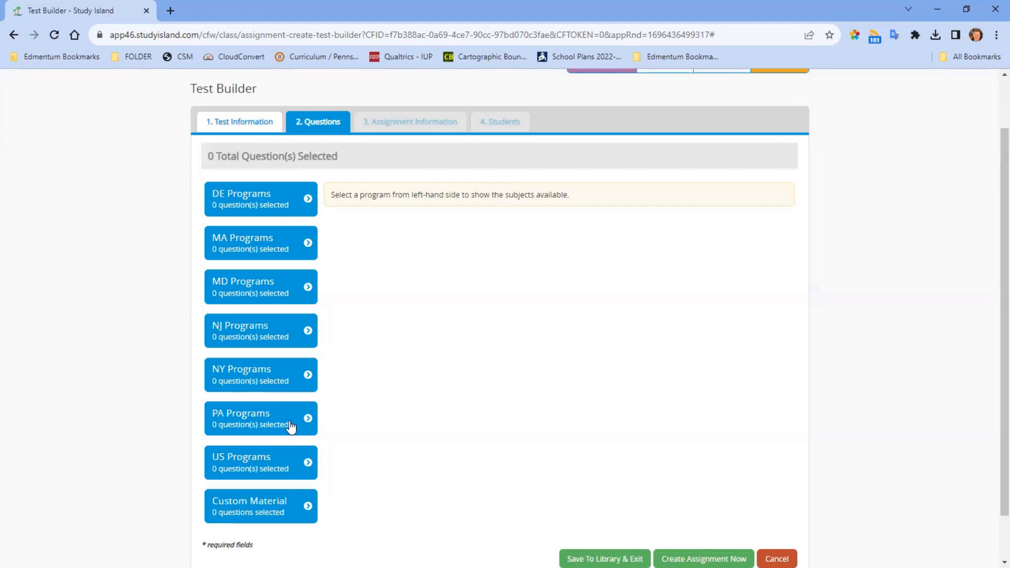
{"action": "left_click", "coordinate": [282, 427]}
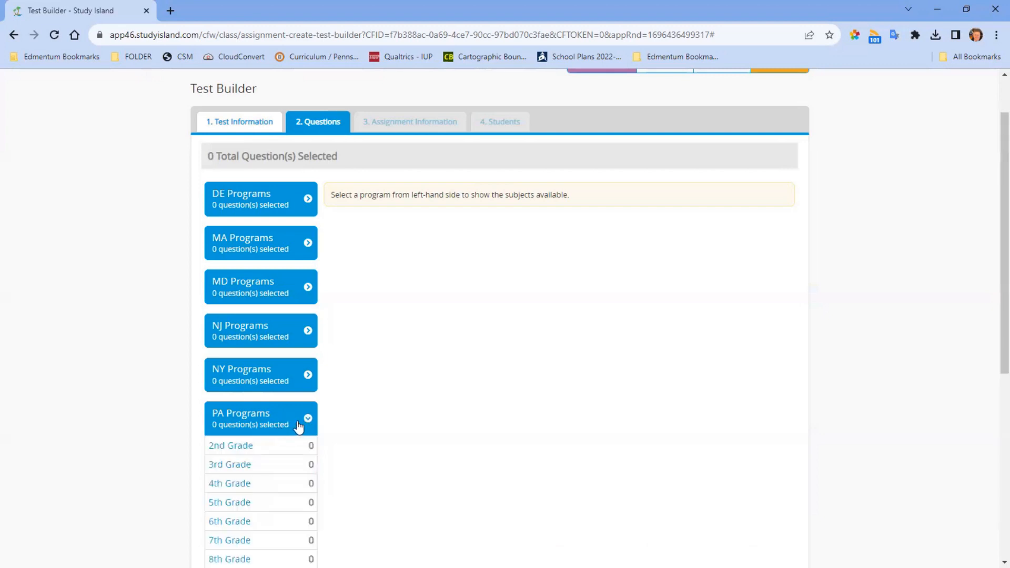
{"action": "scroll", "coordinate": [338, 428], "scroll_direction": "down", "scroll_amount": 2}
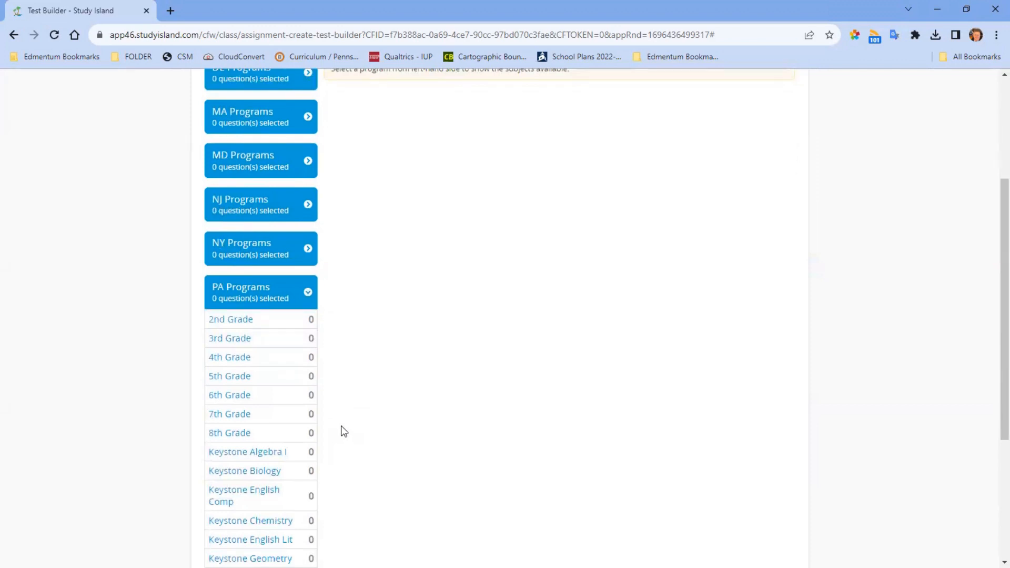
{"action": "scroll", "coordinate": [343, 430], "scroll_direction": "down", "scroll_amount": 1}
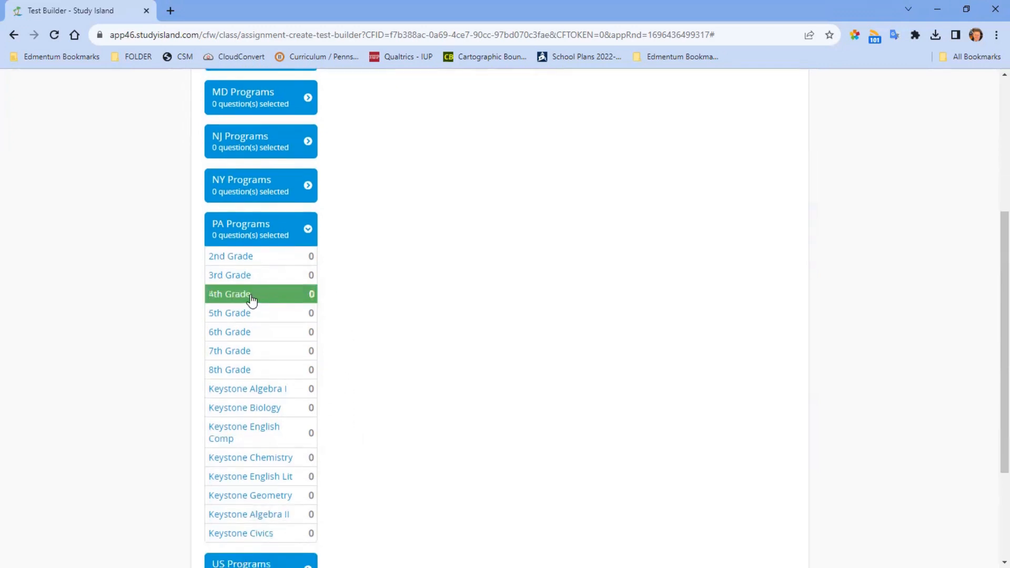
{"action": "left_click", "coordinate": [233, 294]}
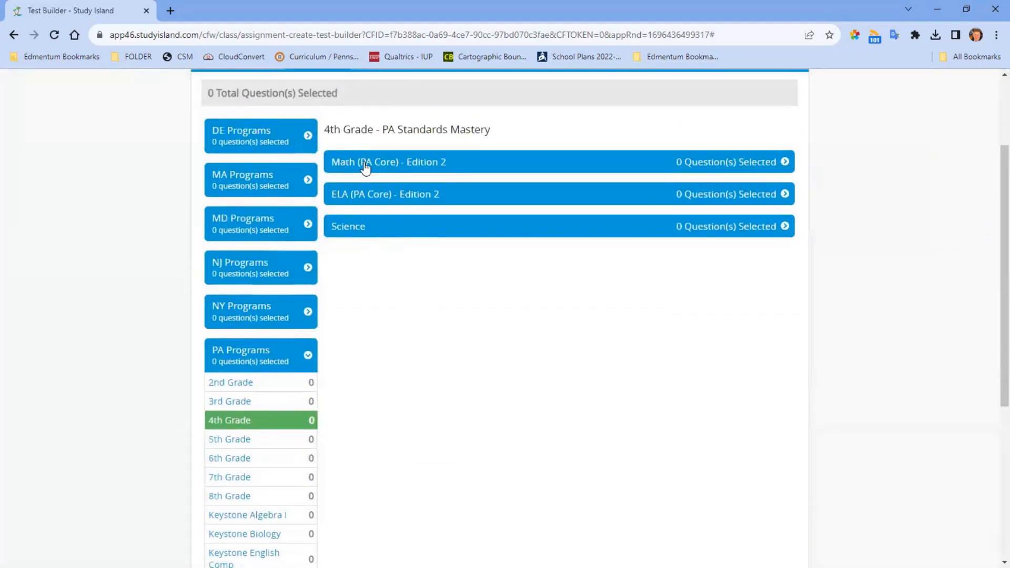
{"action": "left_click", "coordinate": [365, 164]}
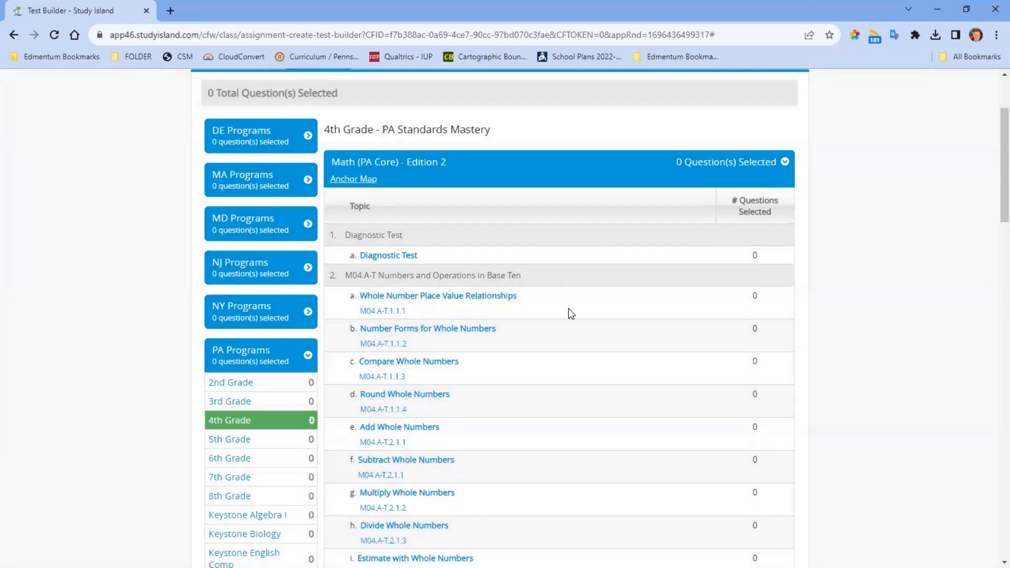
Step: Open the Compare Fractions topic under Numbers and Operations-Fractions and expand its Assessment Questions
{"action": "scroll", "coordinate": [571, 314], "scroll_direction": "down", "scroll_amount": 1}
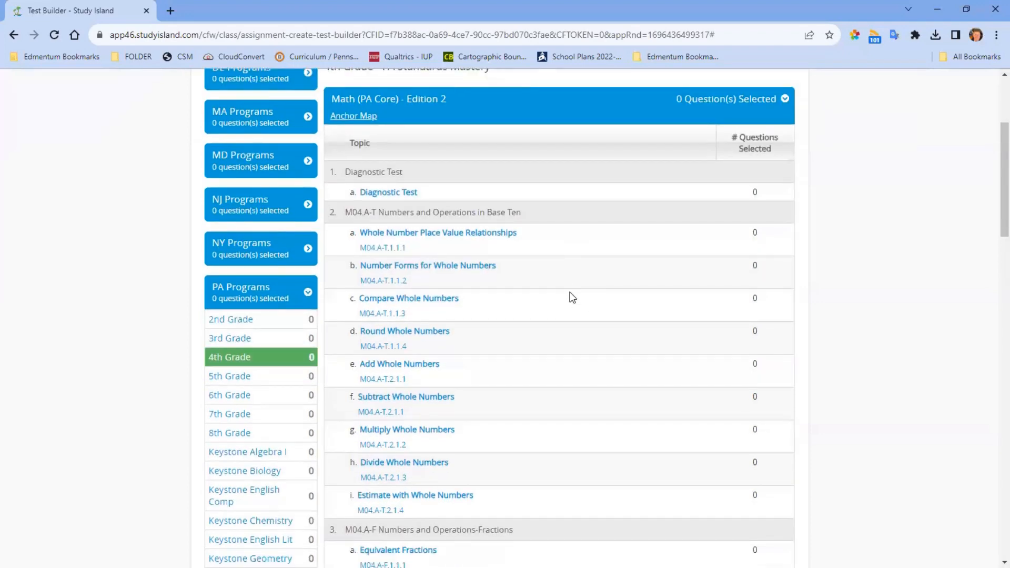
{"action": "scroll", "coordinate": [572, 297], "scroll_direction": "down", "scroll_amount": 4}
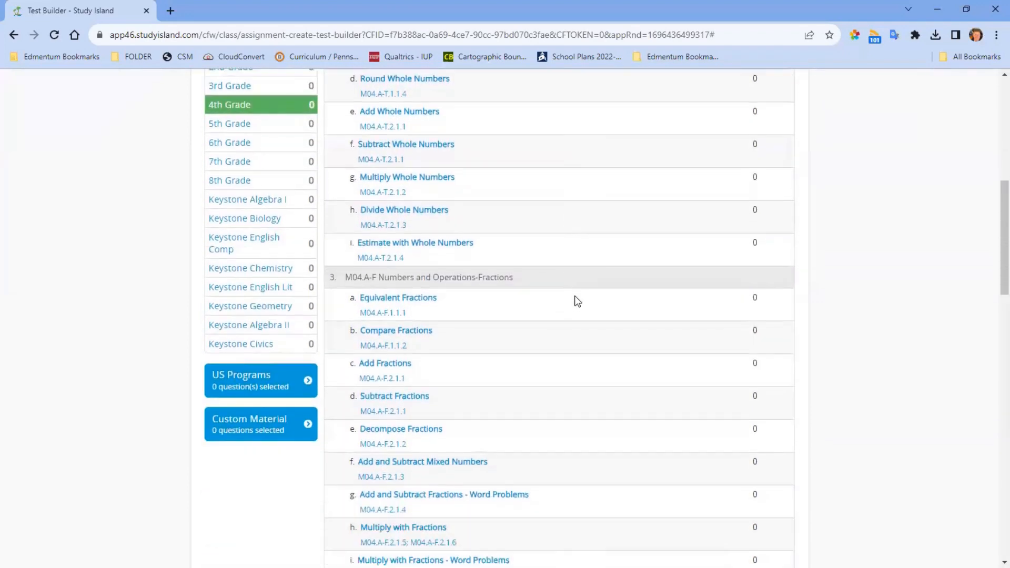
{"action": "left_click", "coordinate": [391, 334]}
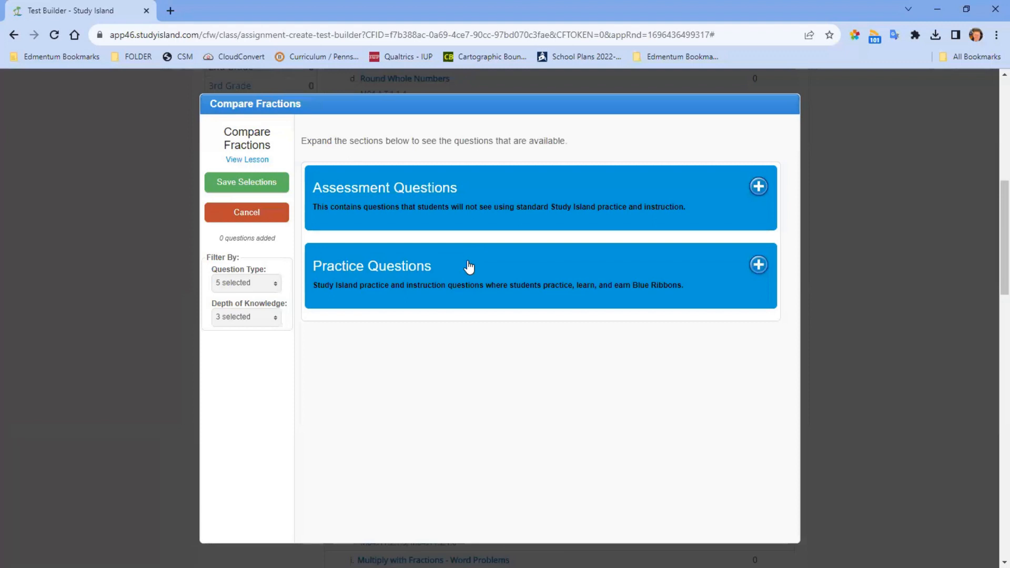
{"action": "left_click", "coordinate": [412, 203]}
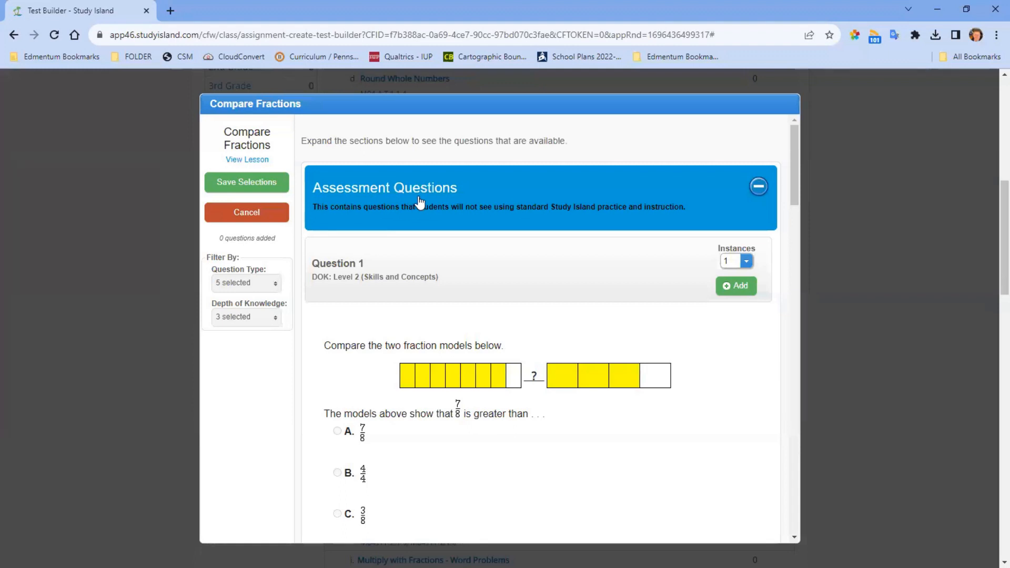
Step: Add assessment Question 1, the two fraction models comparison, to the test with 3 instances
{"action": "scroll", "coordinate": [416, 200], "scroll_direction": "down", "scroll_amount": 1}
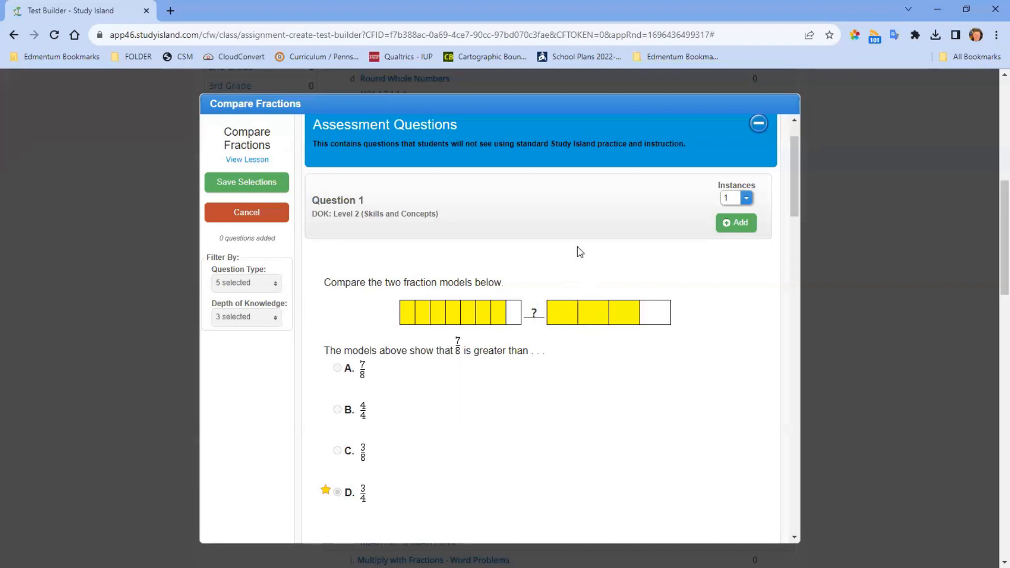
{"action": "left_click", "coordinate": [735, 223]}
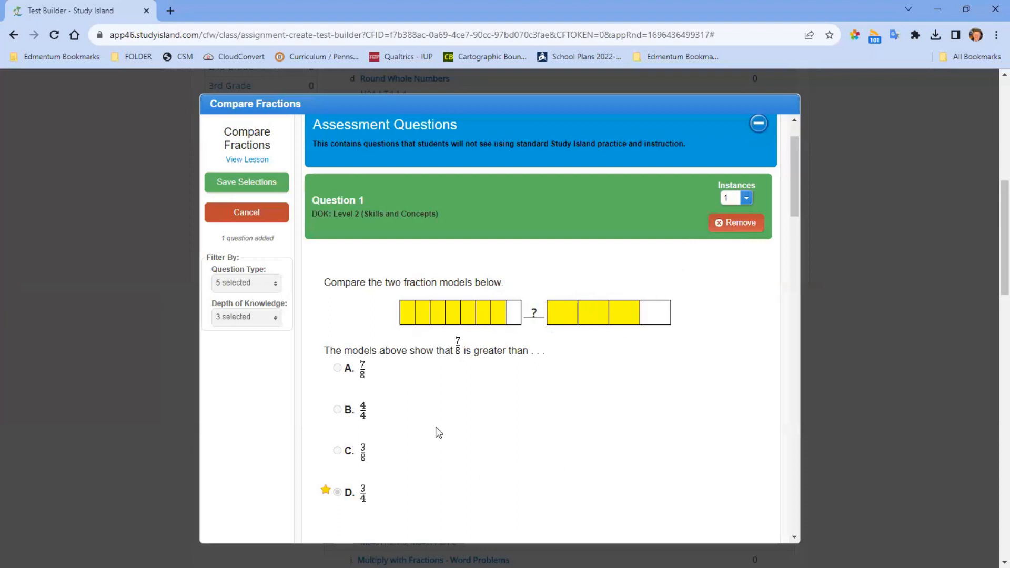
{"action": "left_click", "coordinate": [747, 199]}
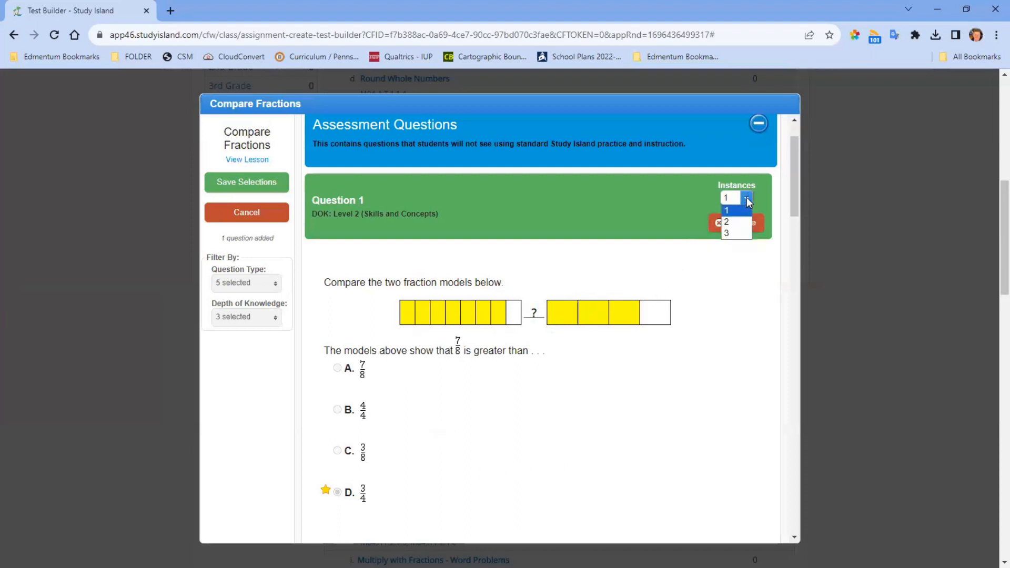
{"action": "left_click", "coordinate": [738, 234]}
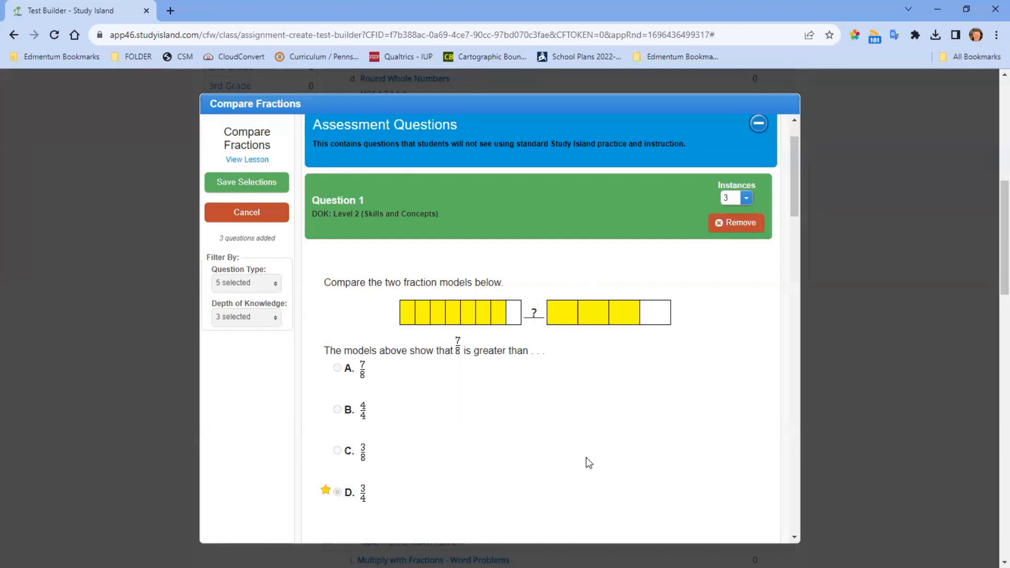
Step: Add assessment Questions 3, 5 and 7 on comparing fractions to the test
{"action": "scroll", "coordinate": [584, 407], "scroll_direction": "down", "scroll_amount": 5}
{"action": "scroll", "coordinate": [558, 342], "scroll_direction": "down", "scroll_amount": 4}
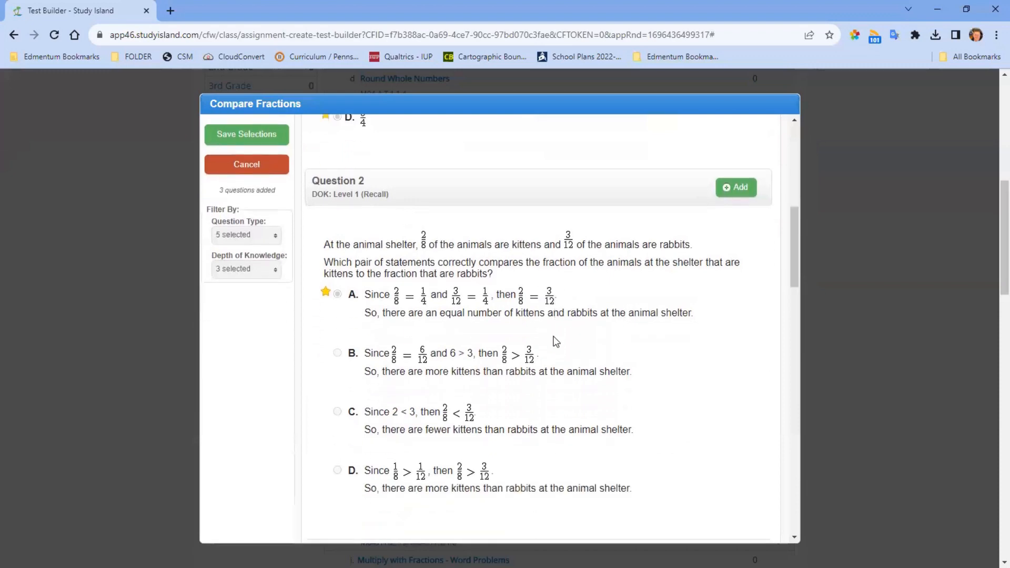
{"action": "scroll", "coordinate": [551, 323], "scroll_direction": "down", "scroll_amount": 2}
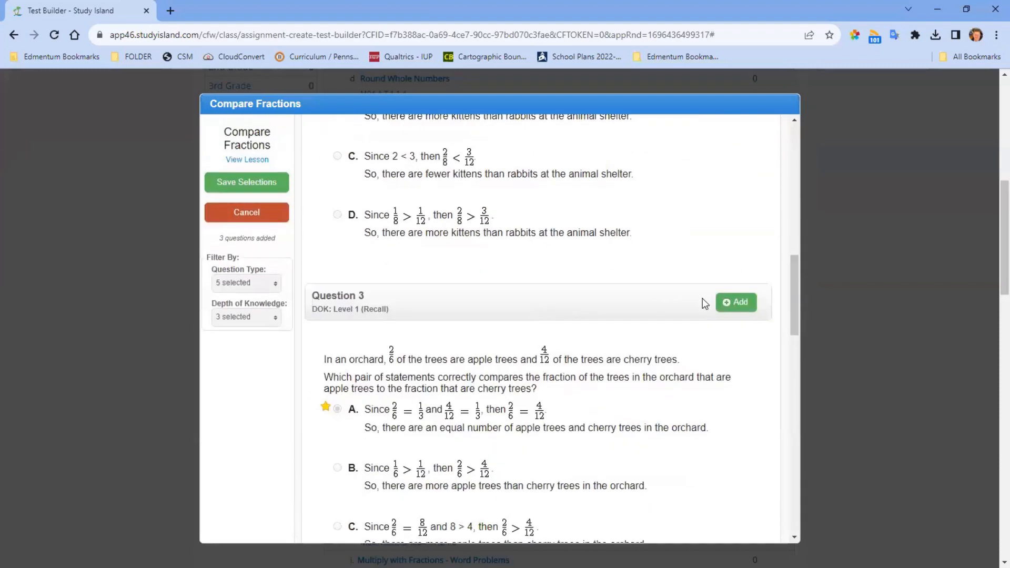
{"action": "left_click", "coordinate": [739, 303]}
{"action": "scroll", "coordinate": [634, 318], "scroll_direction": "down", "scroll_amount": 8}
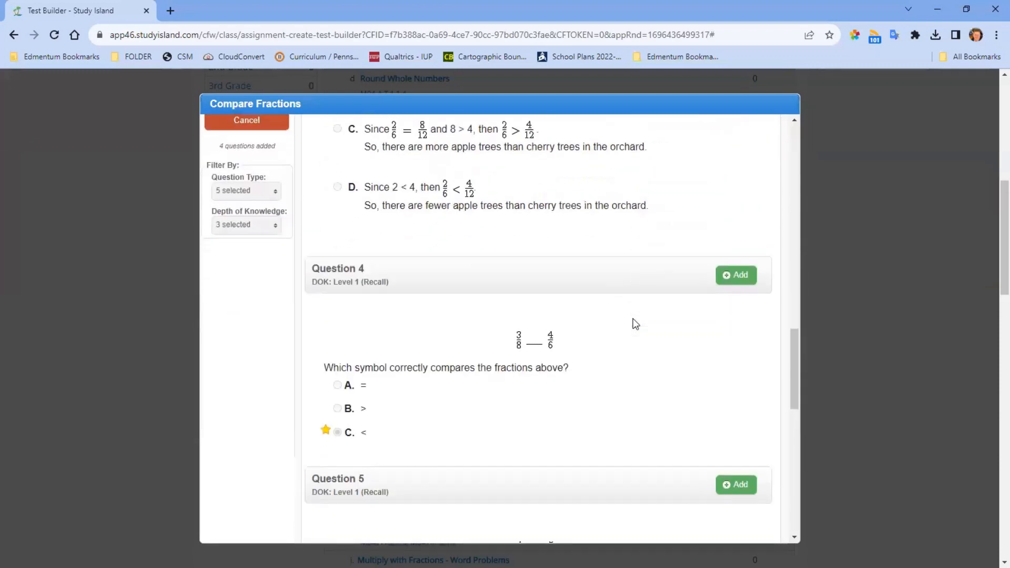
{"action": "left_click", "coordinate": [735, 449]}
{"action": "scroll", "coordinate": [610, 392], "scroll_direction": "down", "scroll_amount": 10}
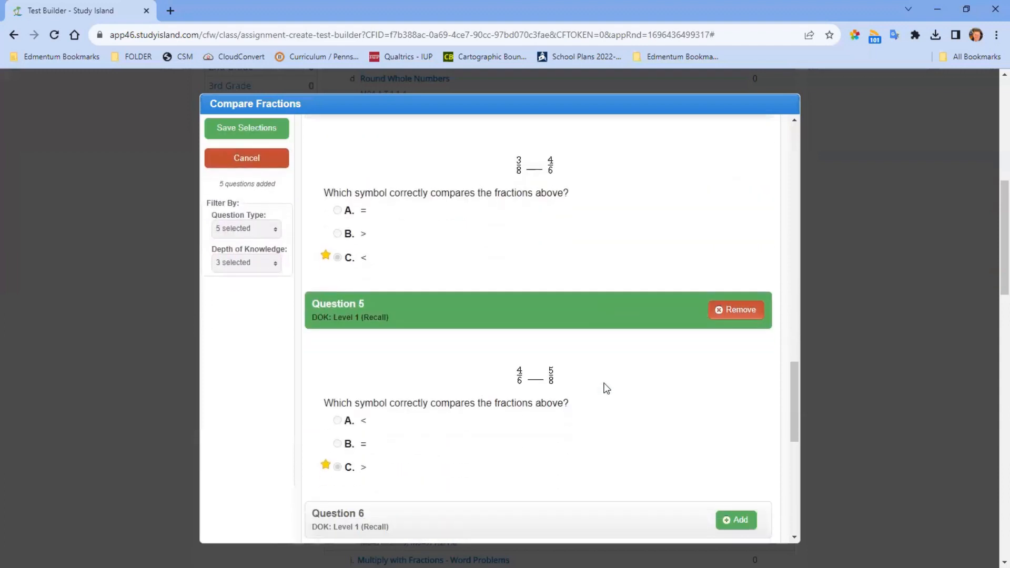
{"action": "scroll", "coordinate": [618, 364], "scroll_direction": "down", "scroll_amount": 1}
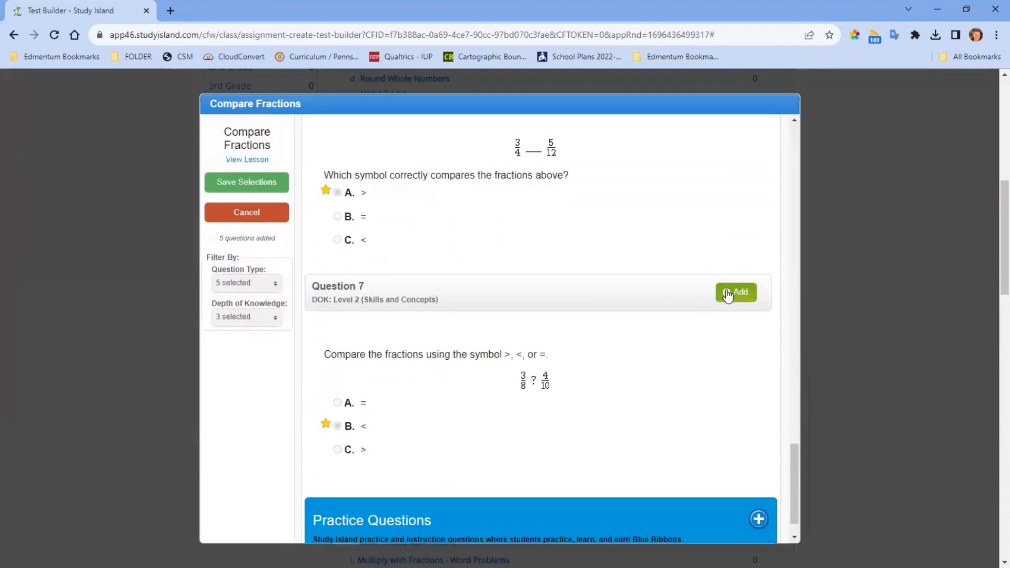
{"action": "left_click", "coordinate": [736, 292]}
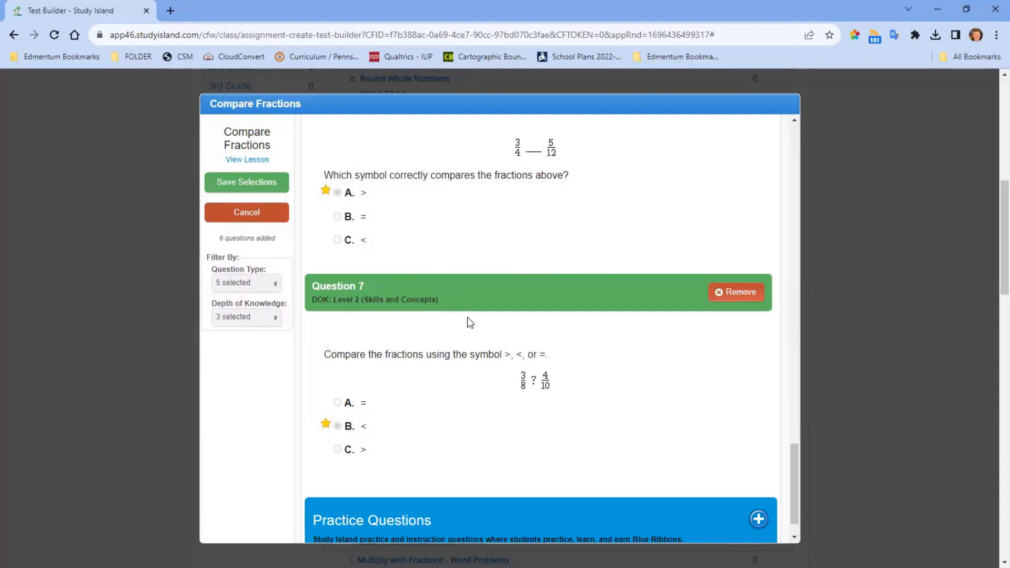
Step: Expand the Practice Questions for Compare Fractions and add Question 2, the Level 3 bowl of food problem
{"action": "scroll", "coordinate": [472, 316], "scroll_direction": "down", "scroll_amount": 1}
{"action": "left_click", "coordinate": [480, 492]}
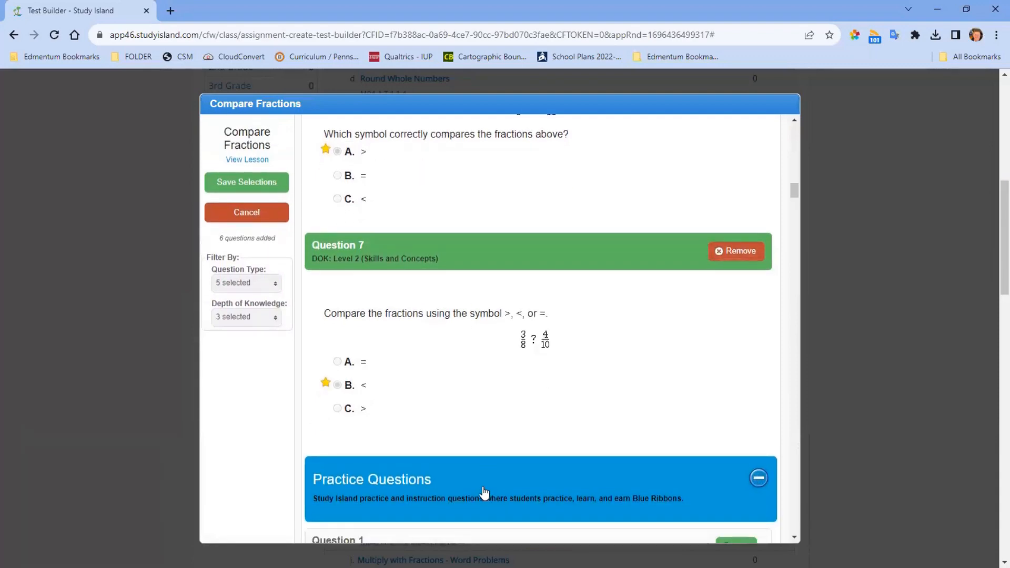
{"action": "scroll", "coordinate": [514, 377], "scroll_direction": "down", "scroll_amount": 8}
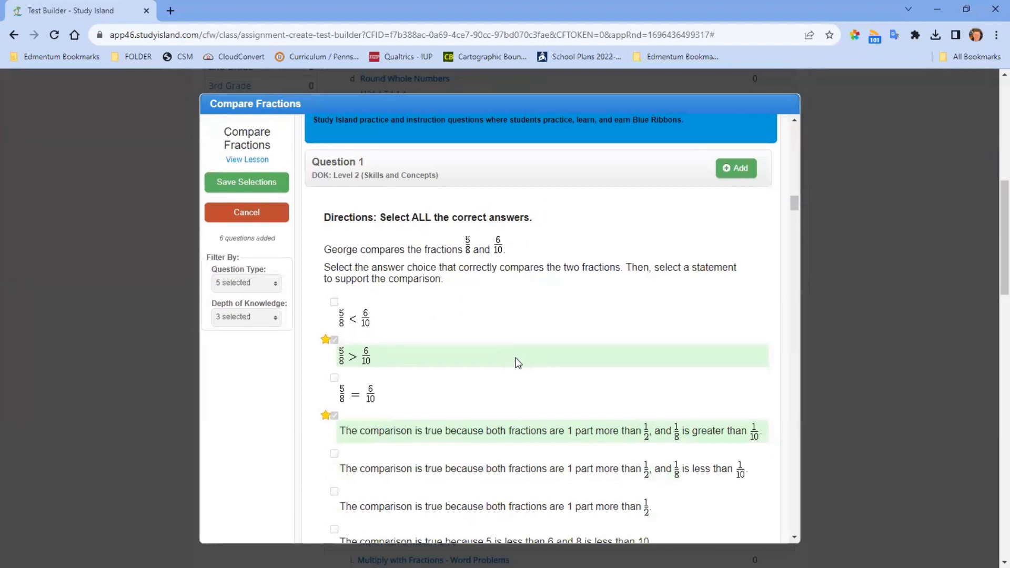
{"action": "scroll", "coordinate": [539, 363], "scroll_direction": "down", "scroll_amount": 5}
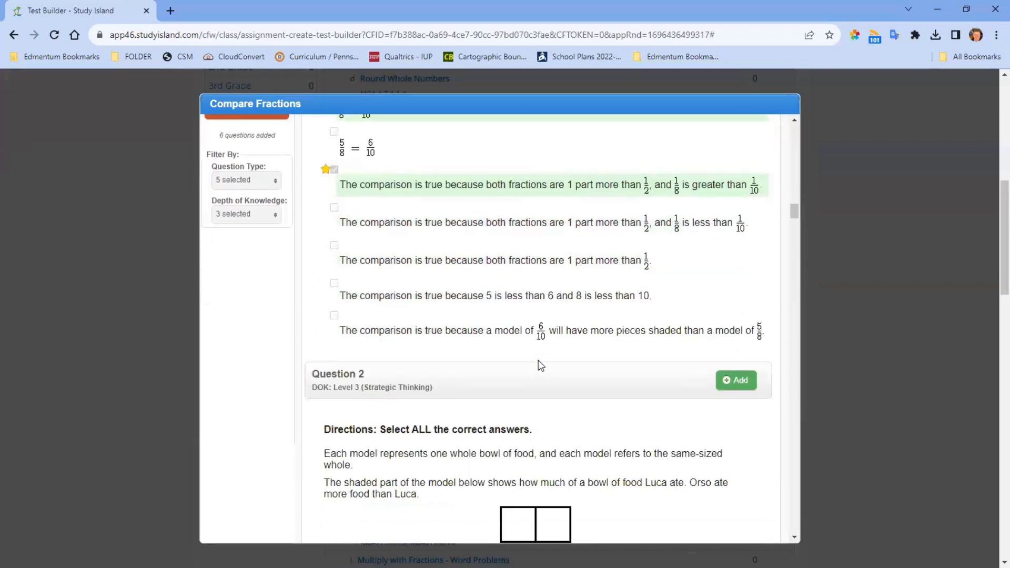
{"action": "scroll", "coordinate": [545, 360], "scroll_direction": "down", "scroll_amount": 2}
{"action": "left_click", "coordinate": [735, 251]}
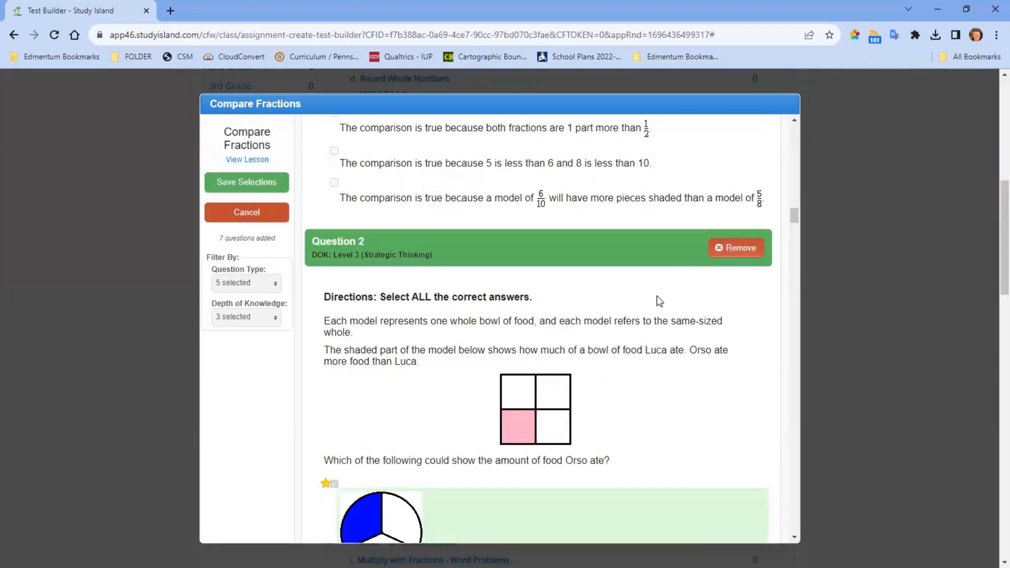
Step: Add practice Questions 3, 4 and 5 to the test and save the Compare Fractions selections
{"action": "scroll", "coordinate": [656, 305], "scroll_direction": "down", "scroll_amount": 2}
{"action": "scroll", "coordinate": [650, 337], "scroll_direction": "down", "scroll_amount": 10}
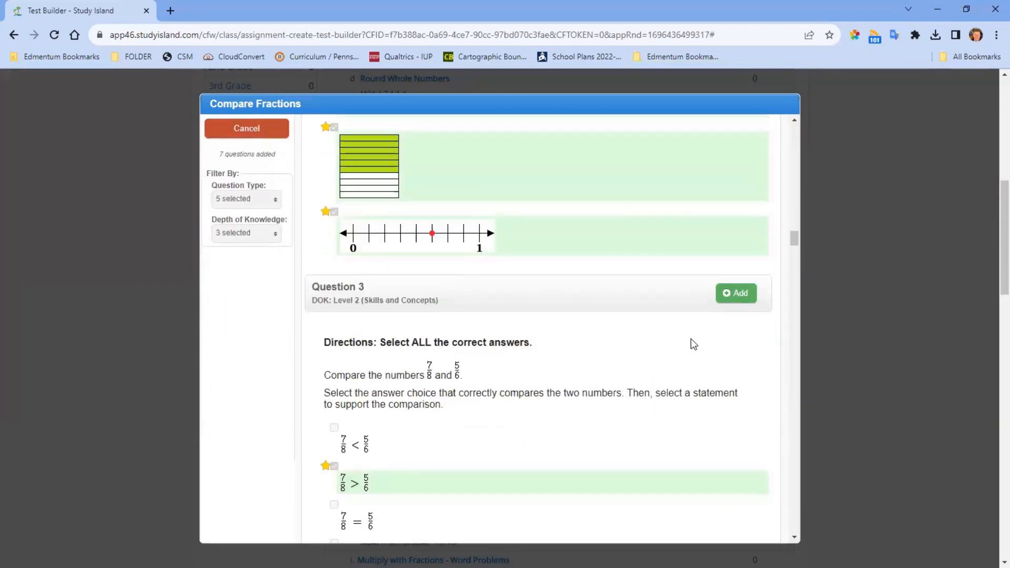
{"action": "left_click", "coordinate": [735, 271]}
{"action": "scroll", "coordinate": [663, 384], "scroll_direction": "down", "scroll_amount": 6}
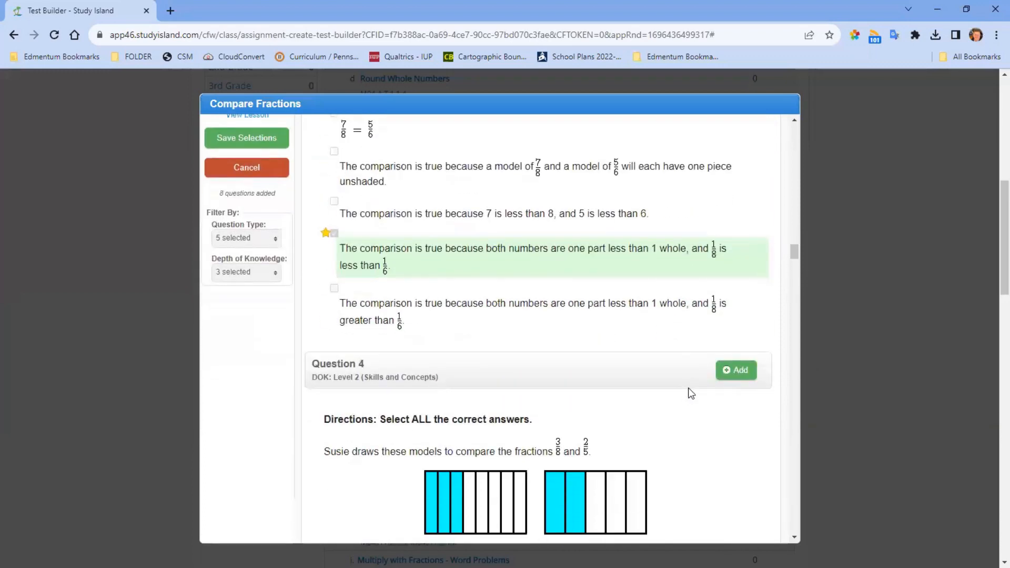
{"action": "left_click", "coordinate": [735, 298]}
{"action": "scroll", "coordinate": [657, 385], "scroll_direction": "down", "scroll_amount": 10}
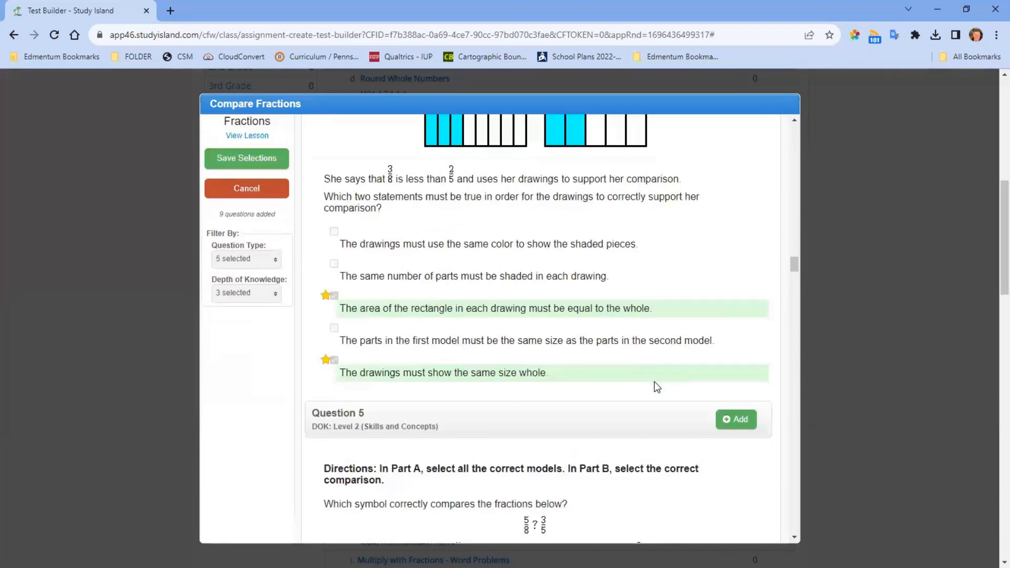
{"action": "left_click", "coordinate": [726, 297]}
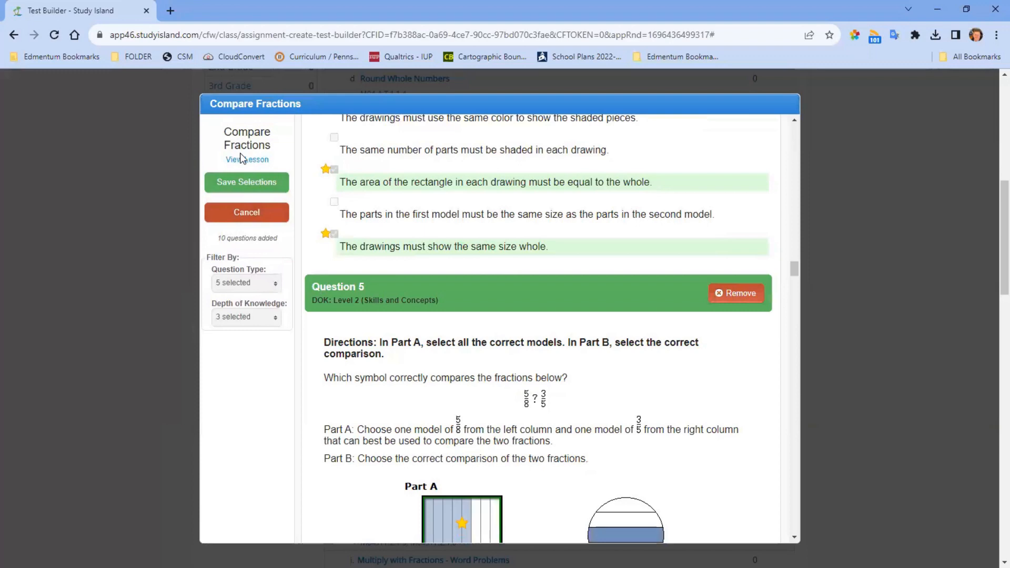
{"action": "left_click", "coordinate": [243, 185]}
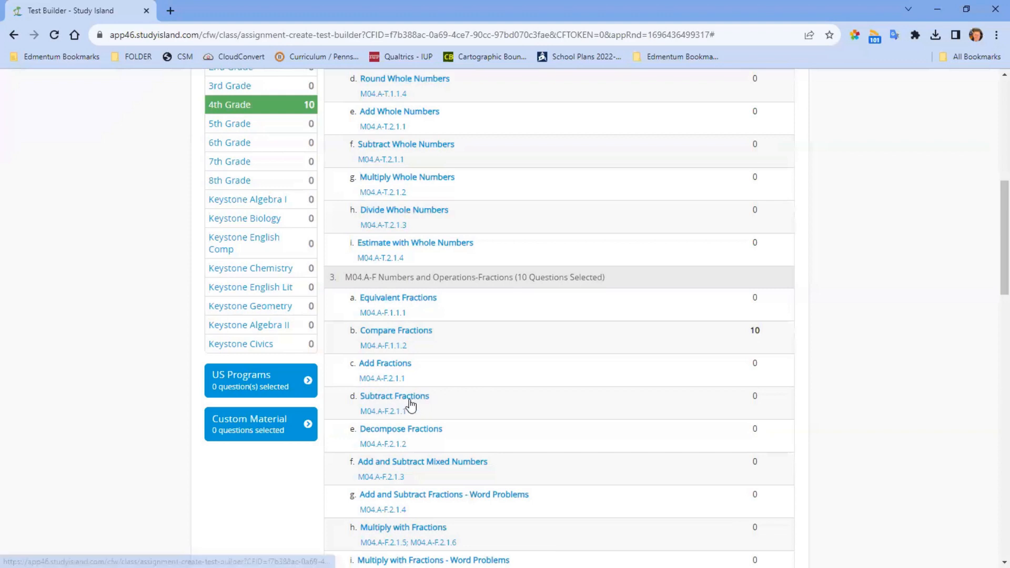
Step: Save the finished Comparing Fractions test to the library and exit the test builder
{"action": "scroll", "coordinate": [478, 429], "scroll_direction": "down", "scroll_amount": 1}
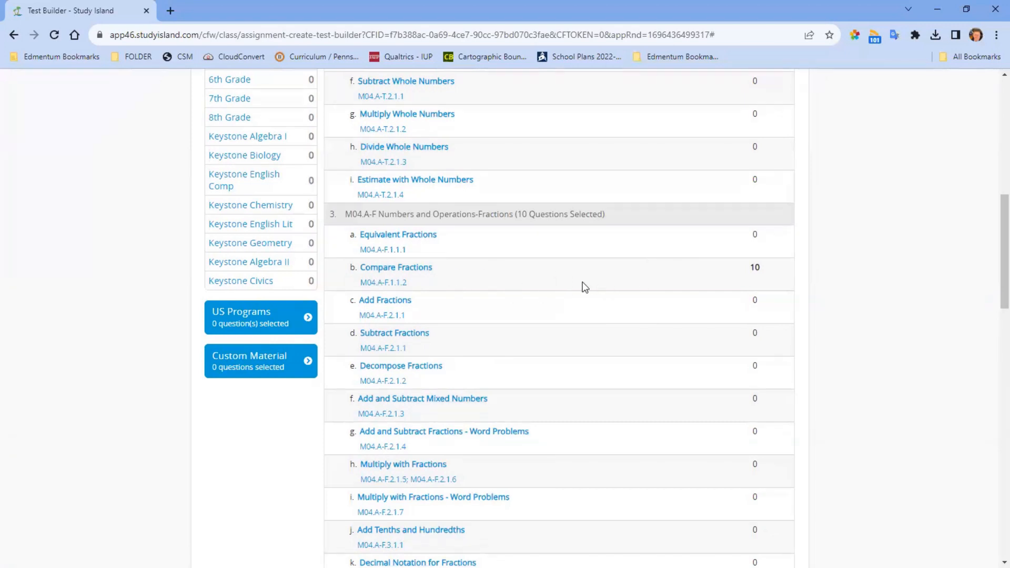
{"action": "scroll", "coordinate": [584, 287], "scroll_direction": "up", "scroll_amount": 1}
{"action": "scroll", "coordinate": [583, 284], "scroll_direction": "down", "scroll_amount": 8}
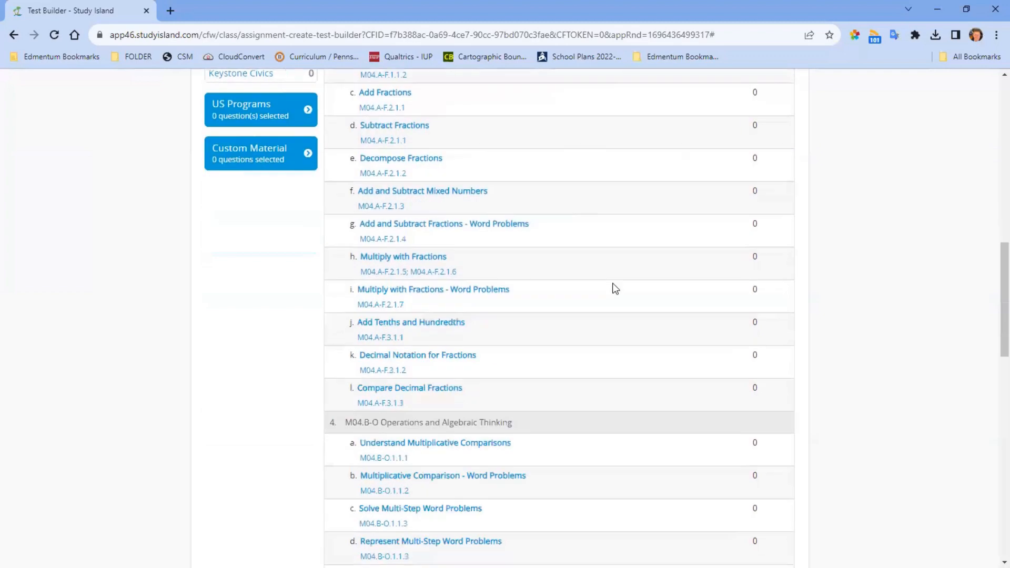
{"action": "scroll", "coordinate": [617, 289], "scroll_direction": "down", "scroll_amount": 12}
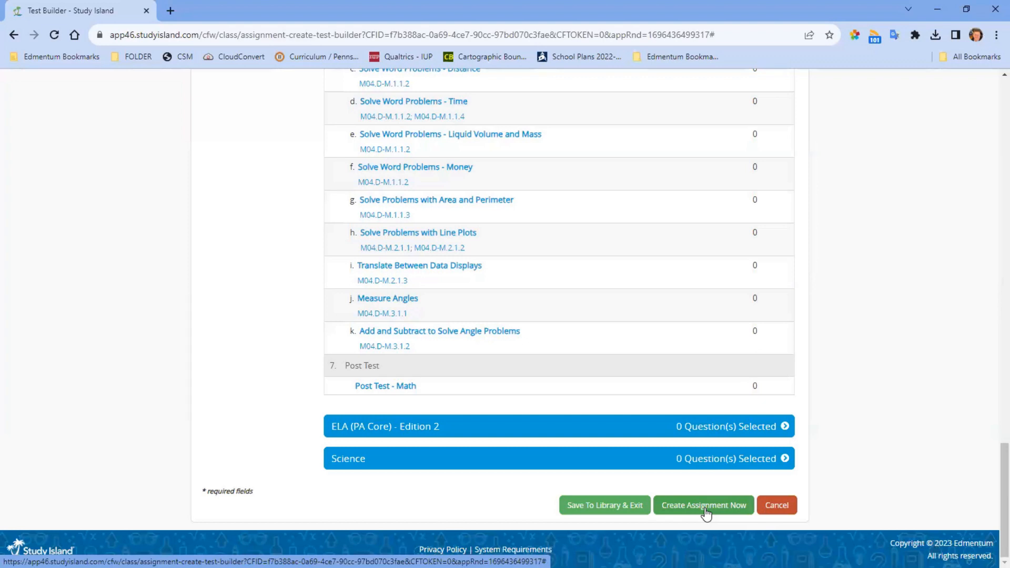
{"action": "left_click", "coordinate": [605, 507]}
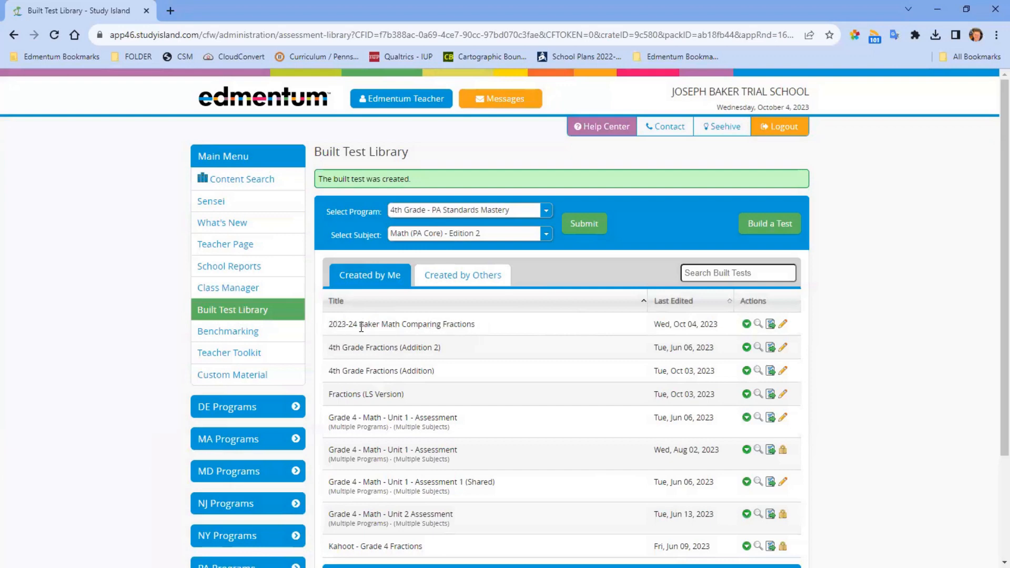
Step: Expand the details of the new Comparing Fractions test, preview its first four questions, and close the preview
{"action": "left_click_drag", "start_coordinate": [345, 324], "coordinate": [468, 323]}
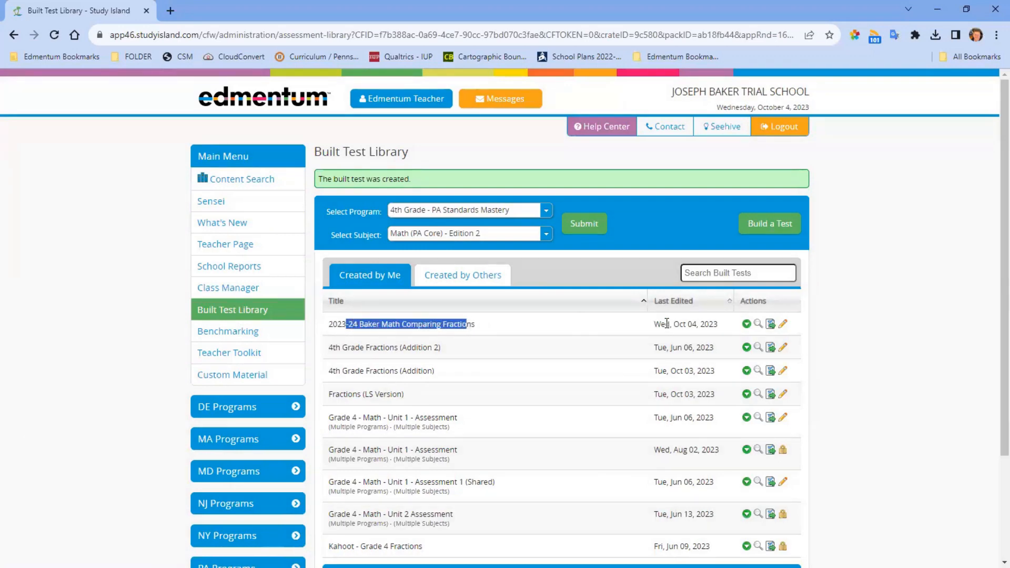
{"action": "left_click", "coordinate": [746, 324]}
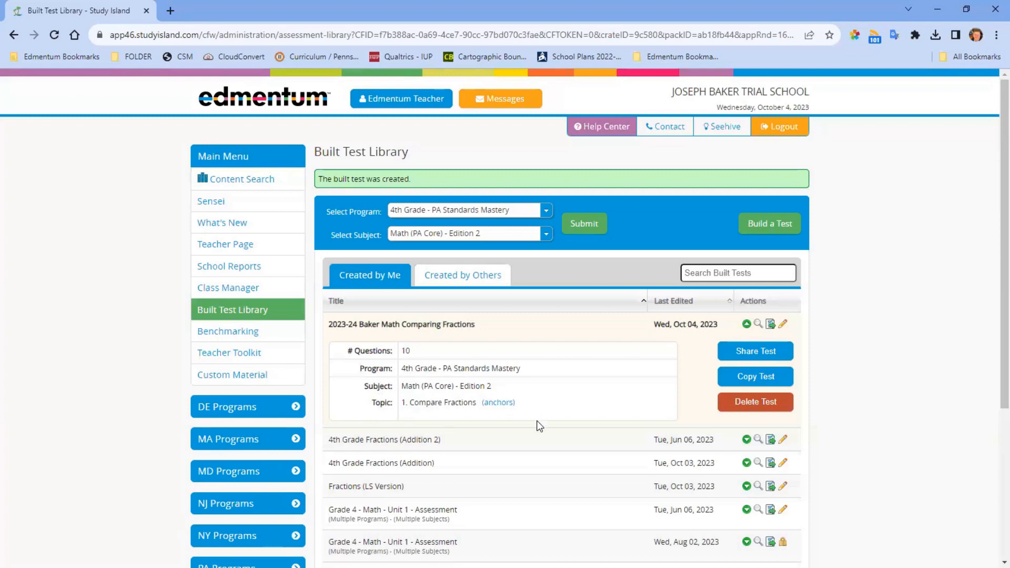
{"action": "left_click", "coordinate": [758, 324]}
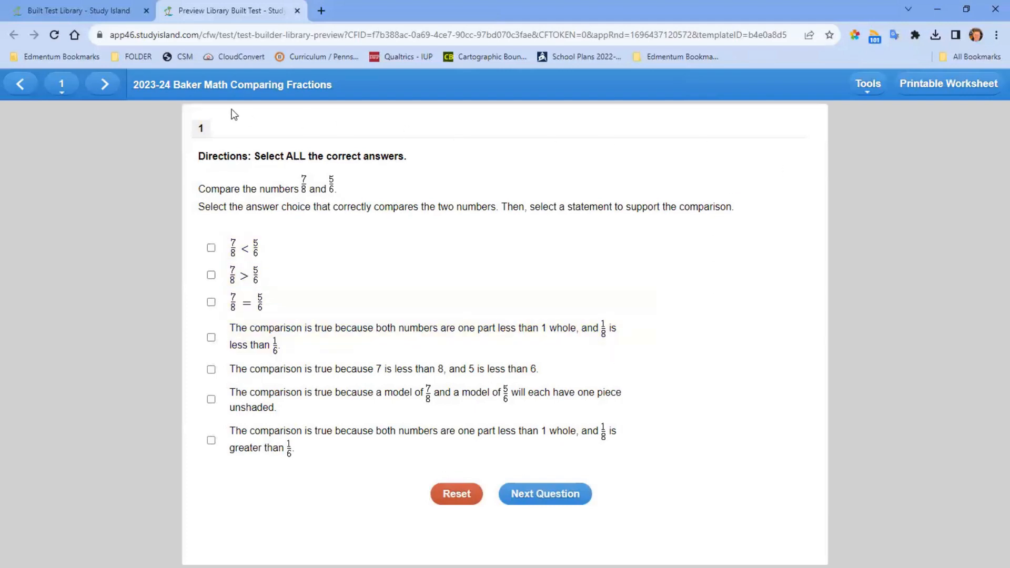
{"action": "left_click", "coordinate": [104, 91]}
{"action": "left_click", "coordinate": [104, 90]}
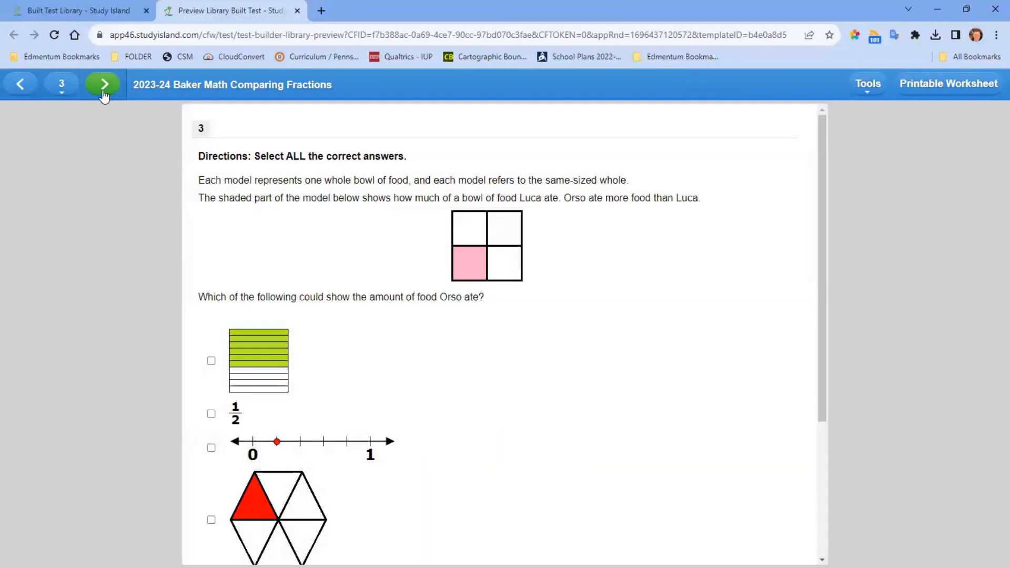
{"action": "left_click", "coordinate": [103, 92]}
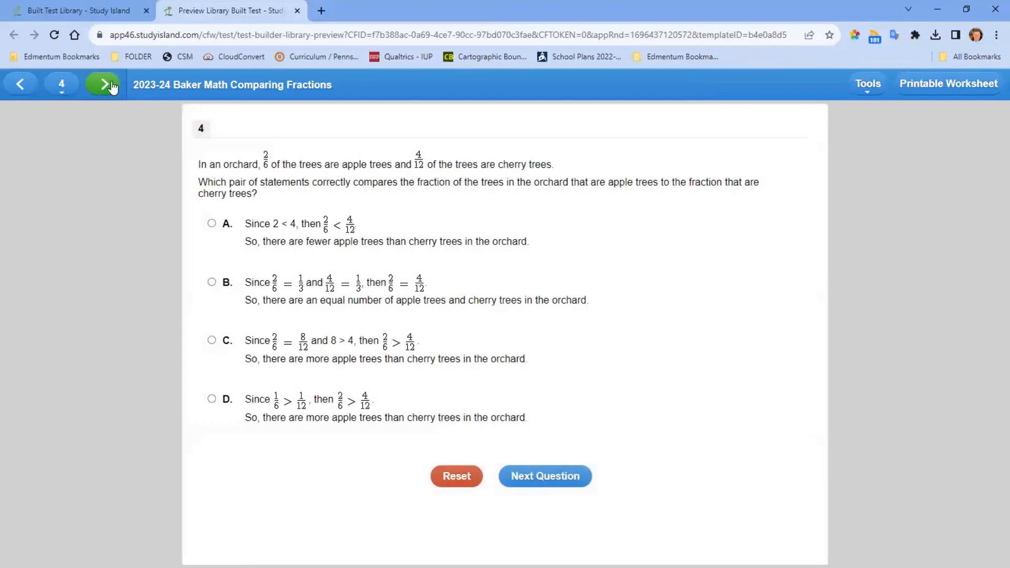
{"action": "left_click", "coordinate": [298, 11]}
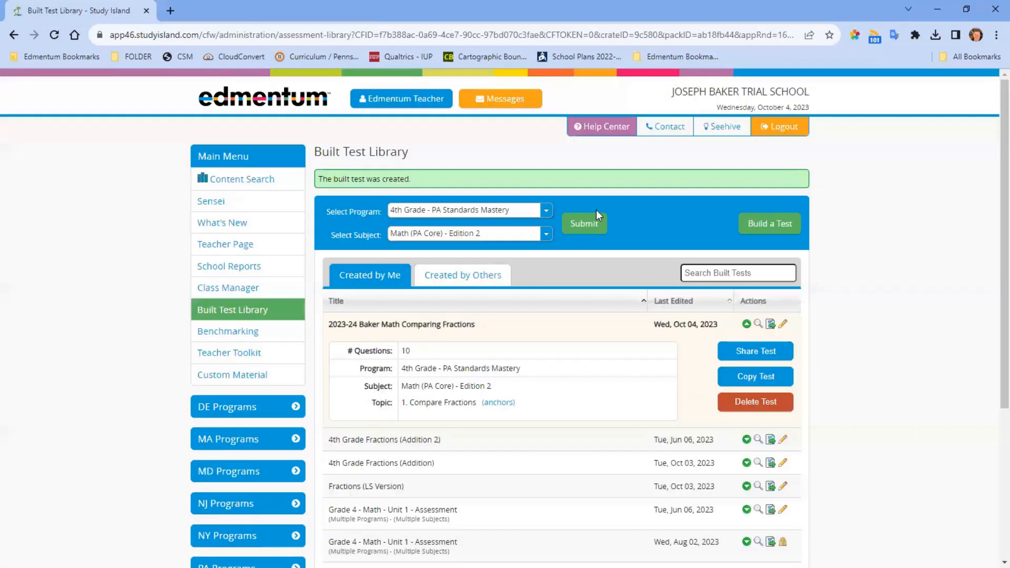
Step: View the assignment type choices for the Comparing Fractions test without picking one, and share the test
{"action": "left_click", "coordinate": [771, 324]}
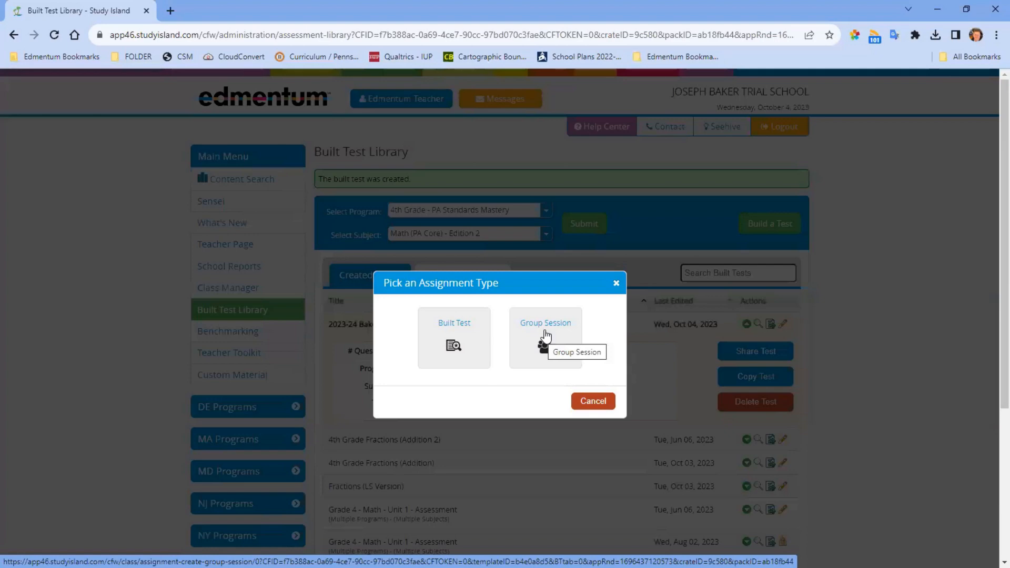
{"action": "left_click", "coordinate": [593, 403]}
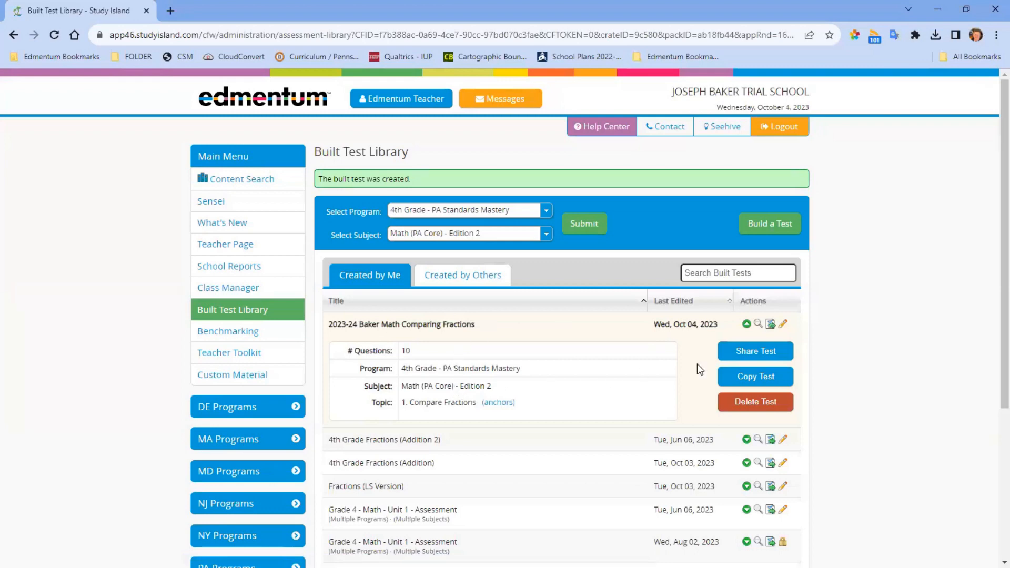
{"action": "left_click", "coordinate": [751, 357]}
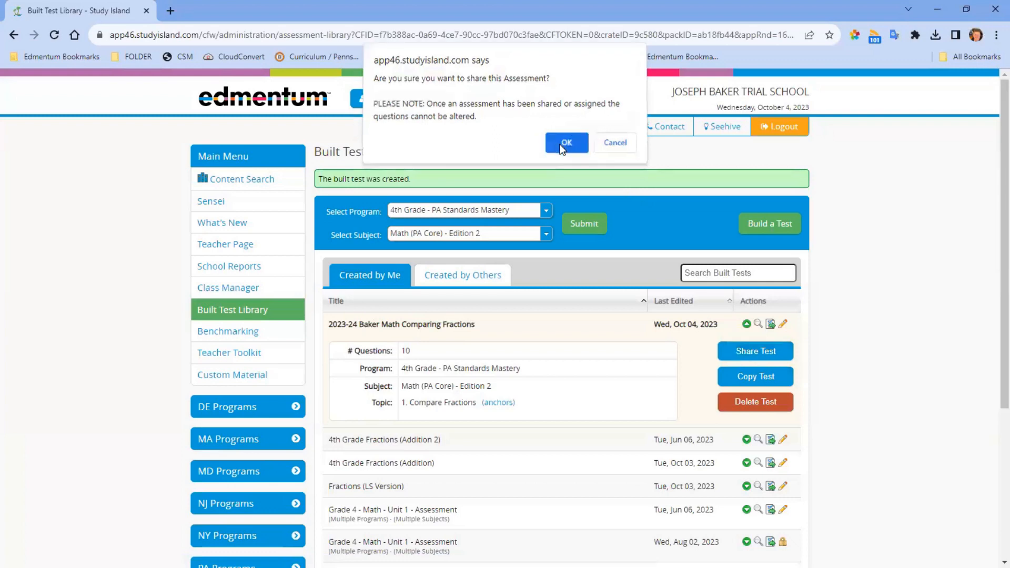
{"action": "left_click", "coordinate": [560, 144]}
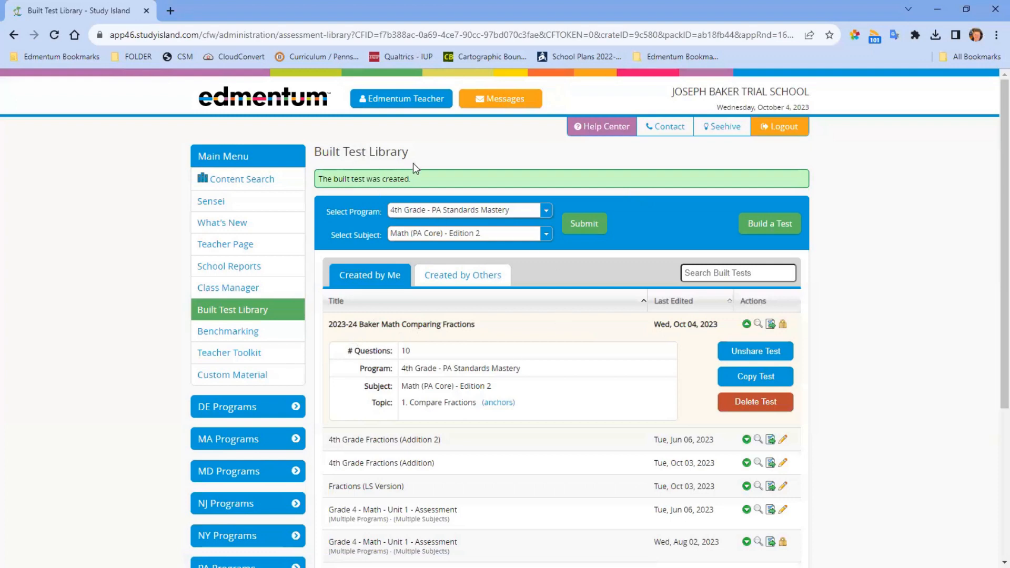
Step: Check the built tests created by others and return to the list of own tests
{"action": "left_click", "coordinate": [447, 278]}
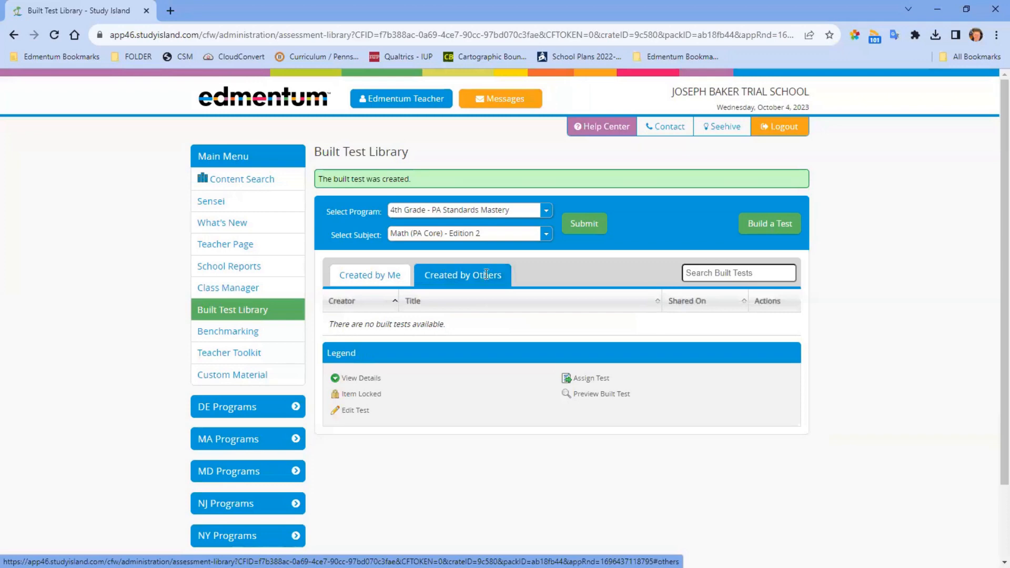
{"action": "left_click", "coordinate": [372, 278]}
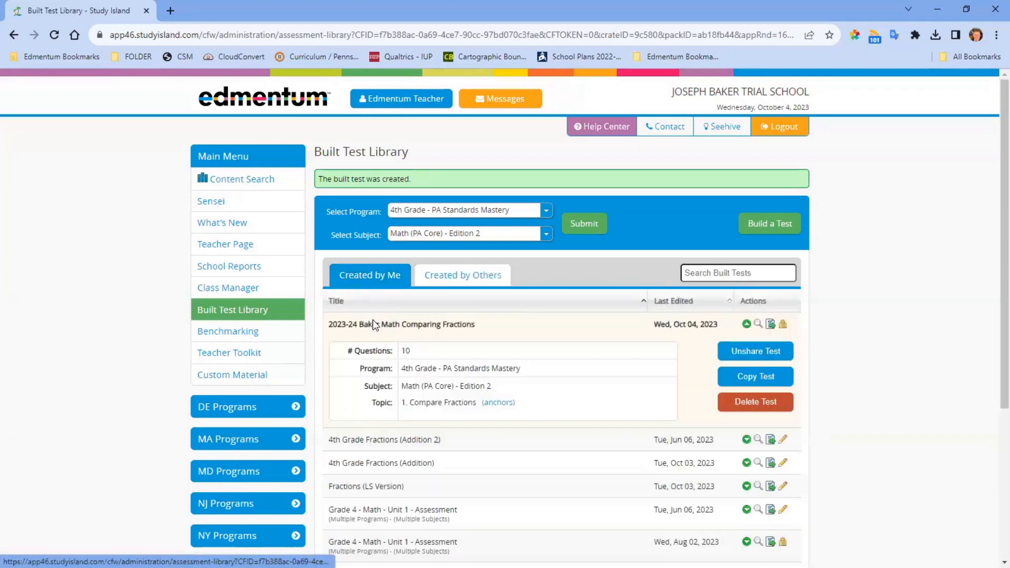
{"action": "left_click", "coordinate": [448, 279]}
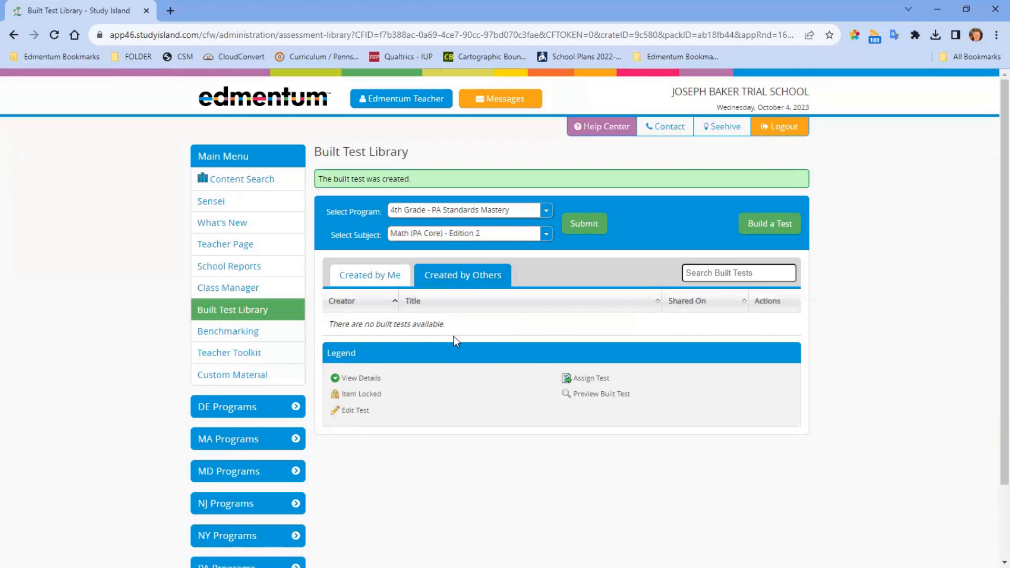
{"action": "left_click", "coordinate": [349, 274]}
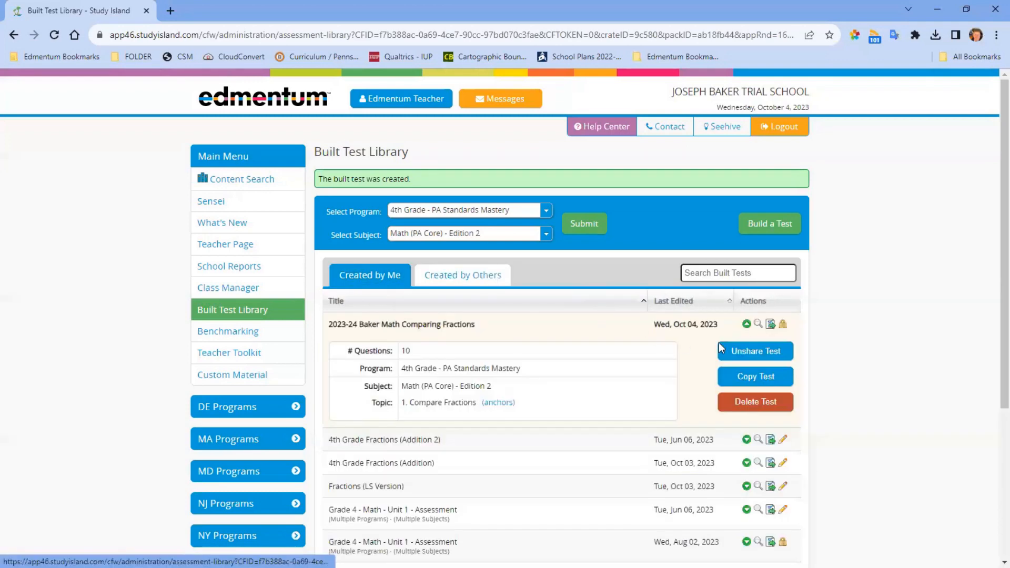